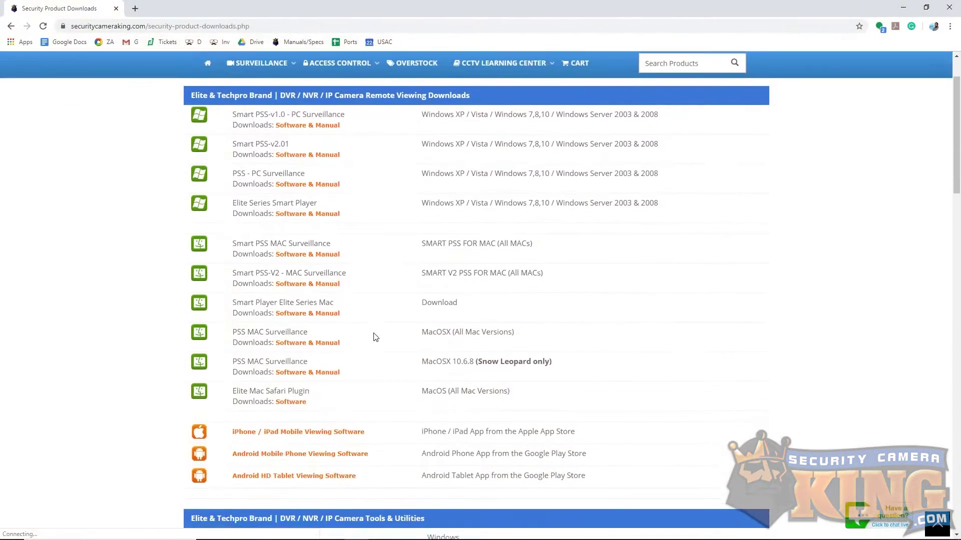
Download the Windows Config Tool, extract it to Config-tool-windows, and add a ConfigTool desktop shortcut.
left_click(336, 371)
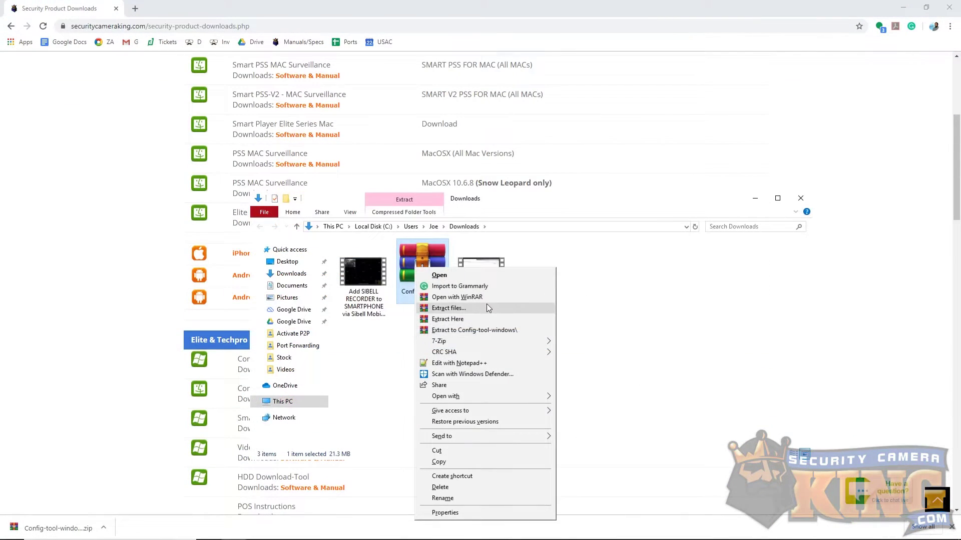
left_click(487, 306)
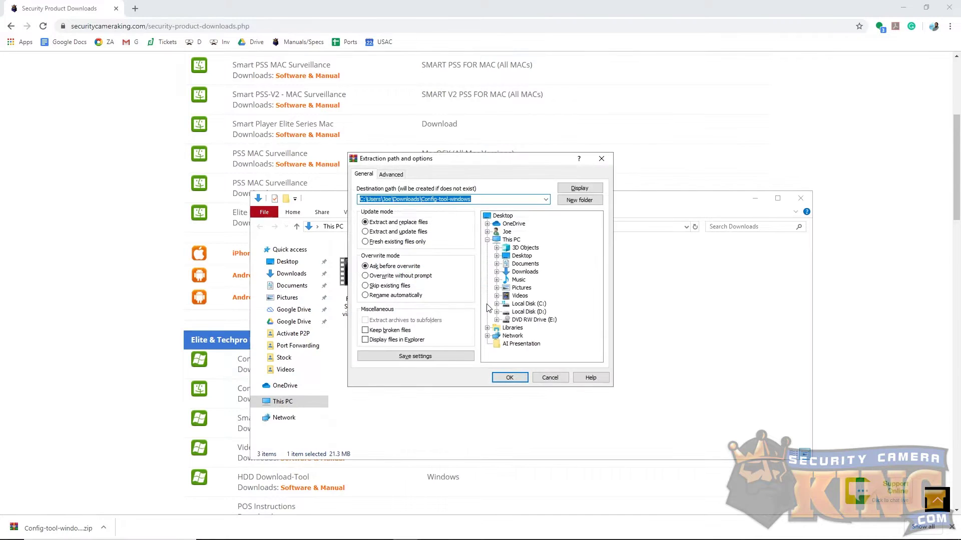
left_click(509, 377)
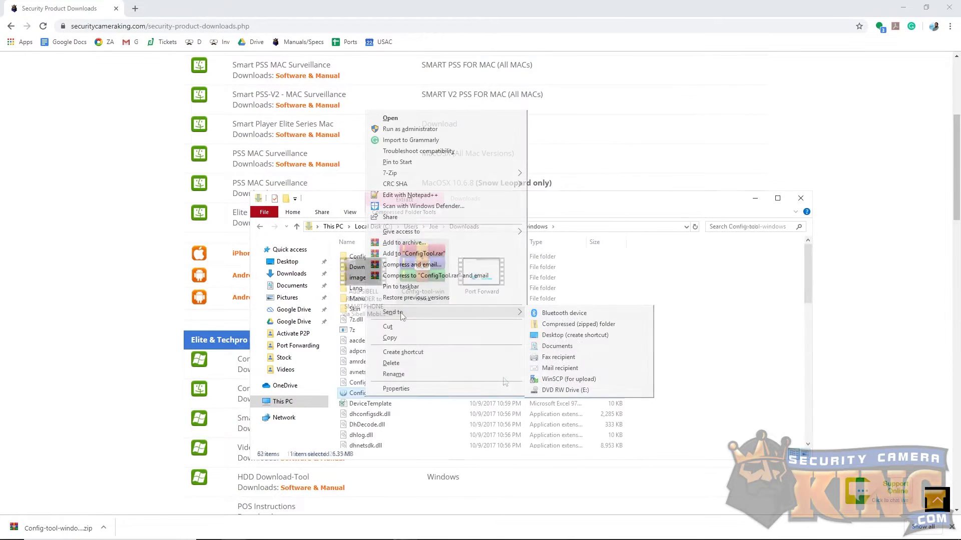
left_click(593, 334)
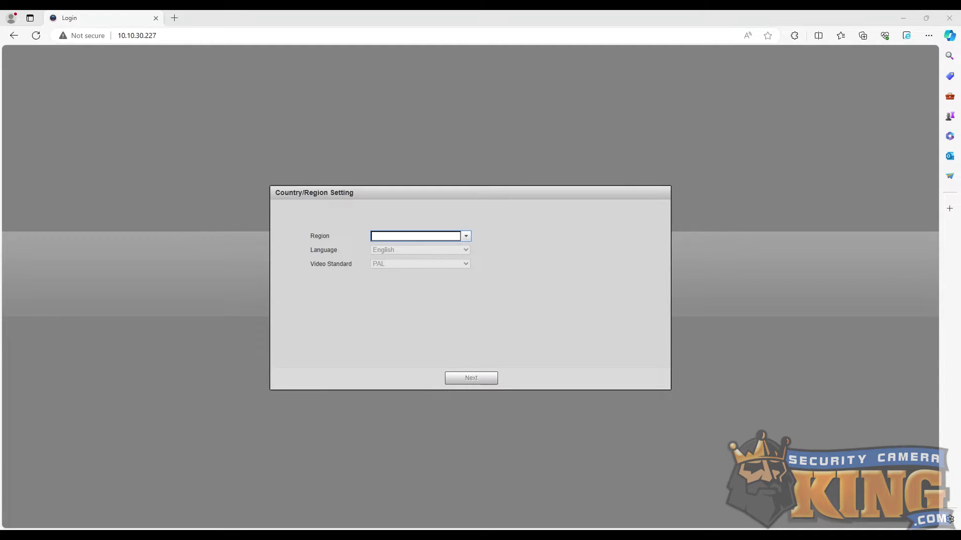
Set the camera's region to United States.
left_click(397, 238)
type("unit")
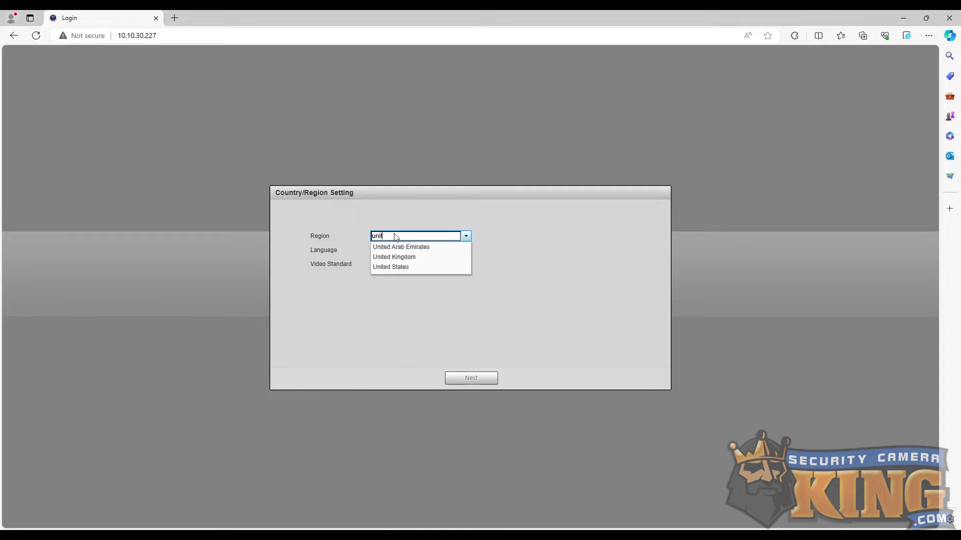
left_click(397, 266)
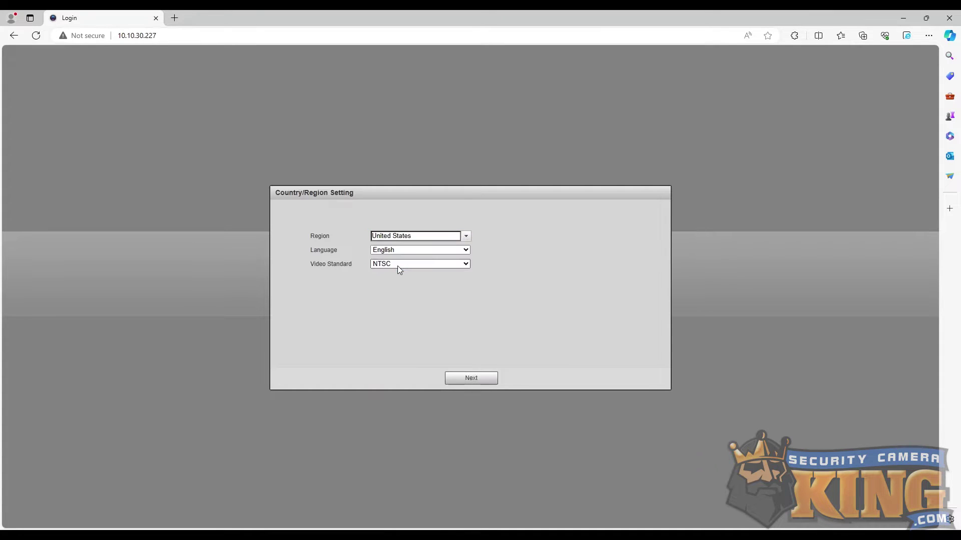
left_click(480, 379)
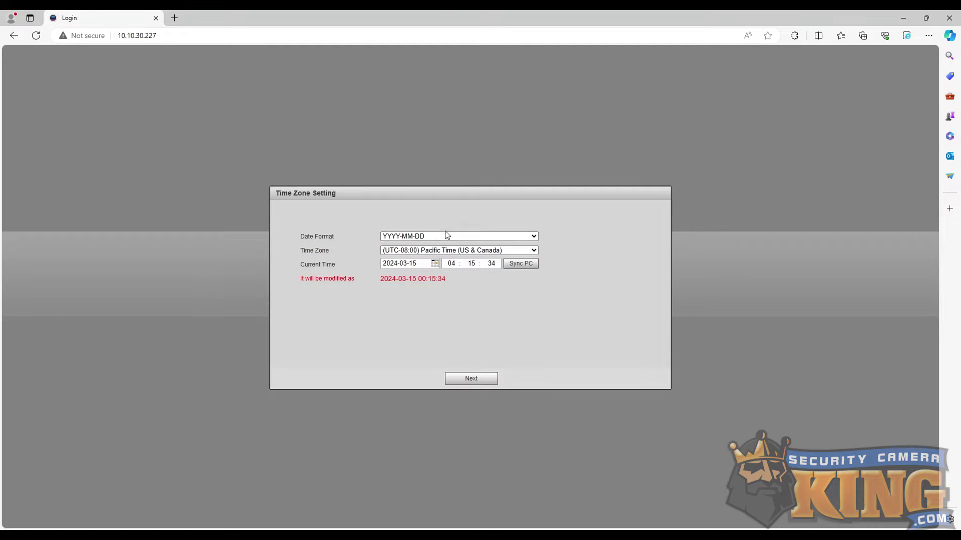
Set date format MM-DD-YYYY and Eastern time zone, and sync the clock to the PC.
left_click(433, 256)
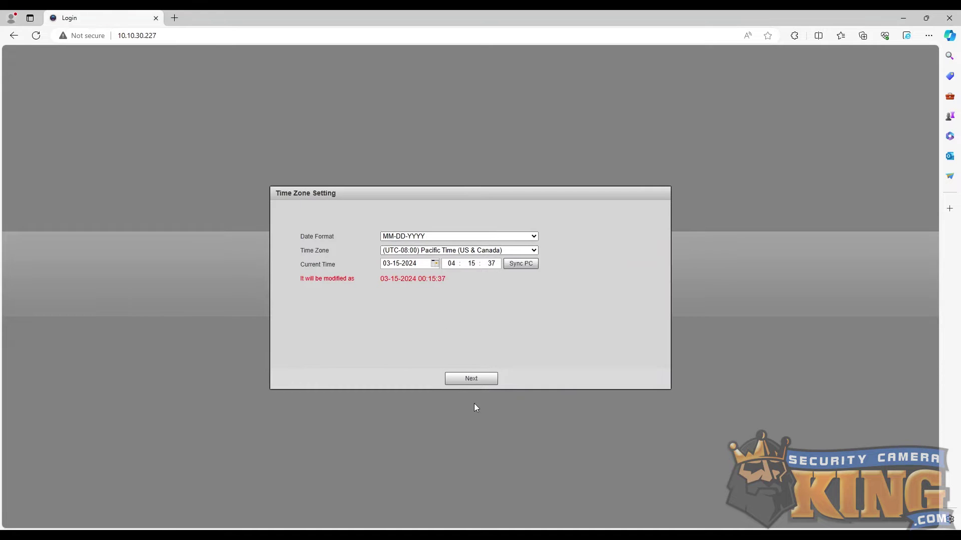
key("Down")
key("Down")
key("Down")
left_click(520, 264)
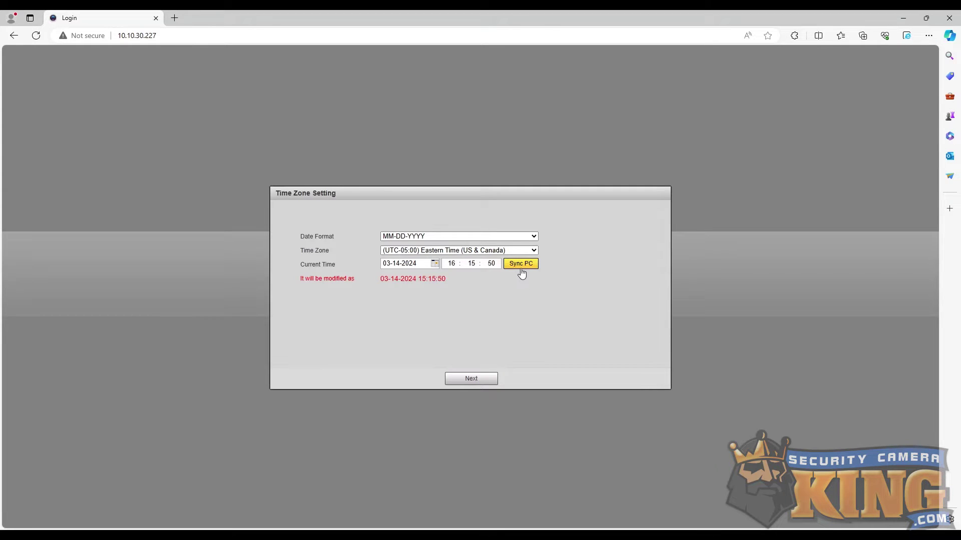
left_click(480, 383)
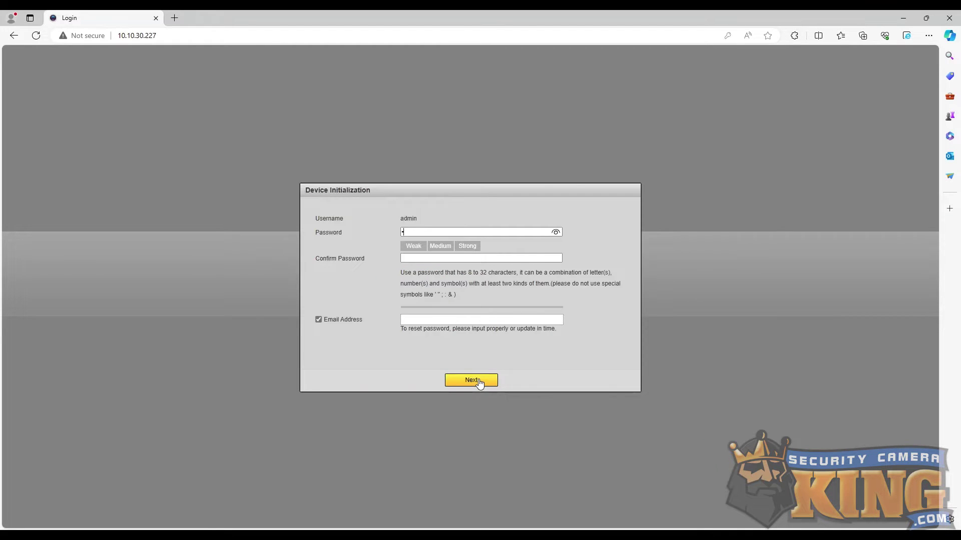
Enter and confirm the admin password, and turn off the recovery email address.
type("a123")
key("Tab")
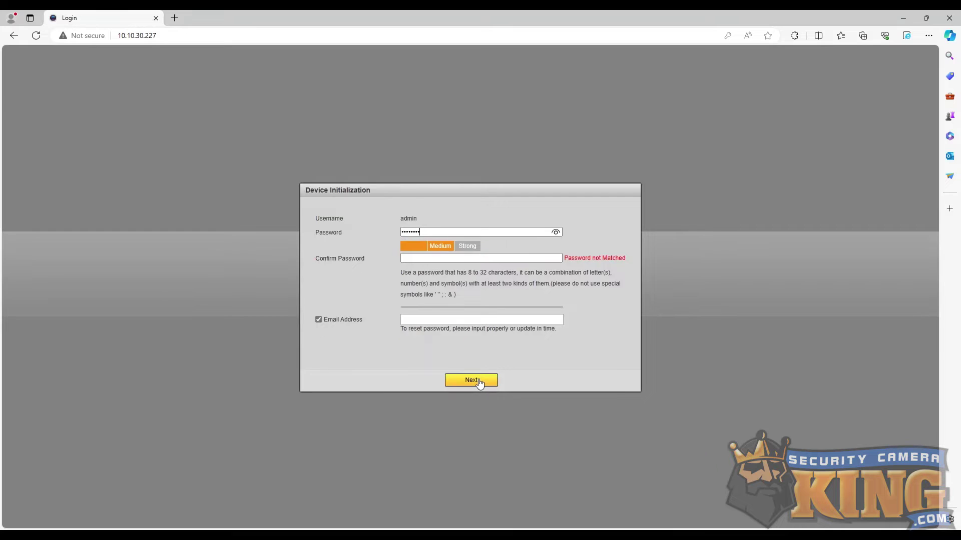
type("admin123")
left_click(319, 320)
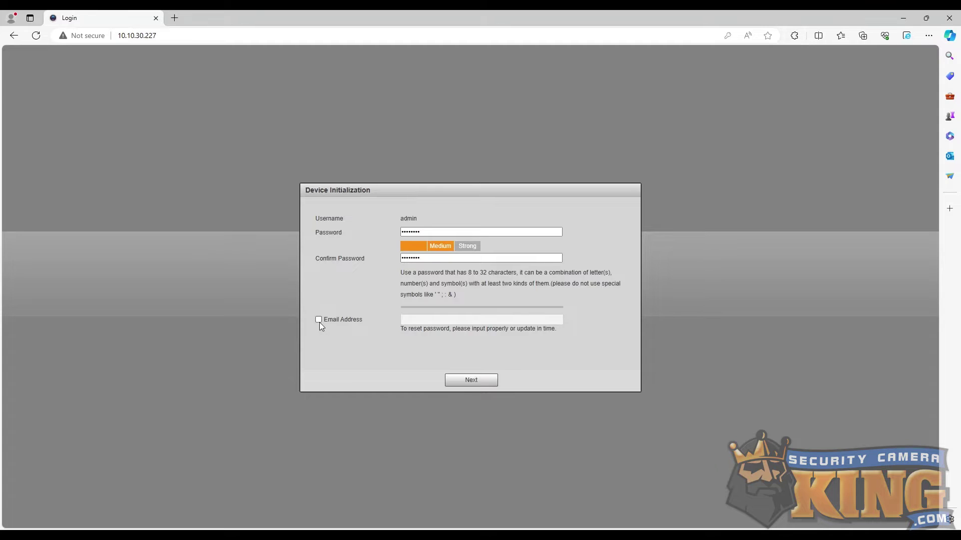
Submit the password and accept the P2P and auto-update defaults to finish setup.
left_click(474, 381)
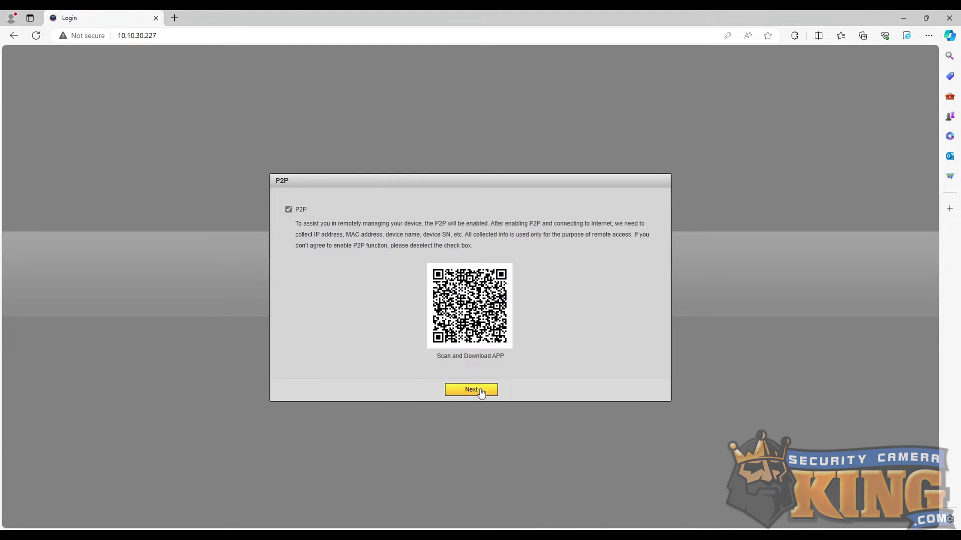
left_click(479, 391)
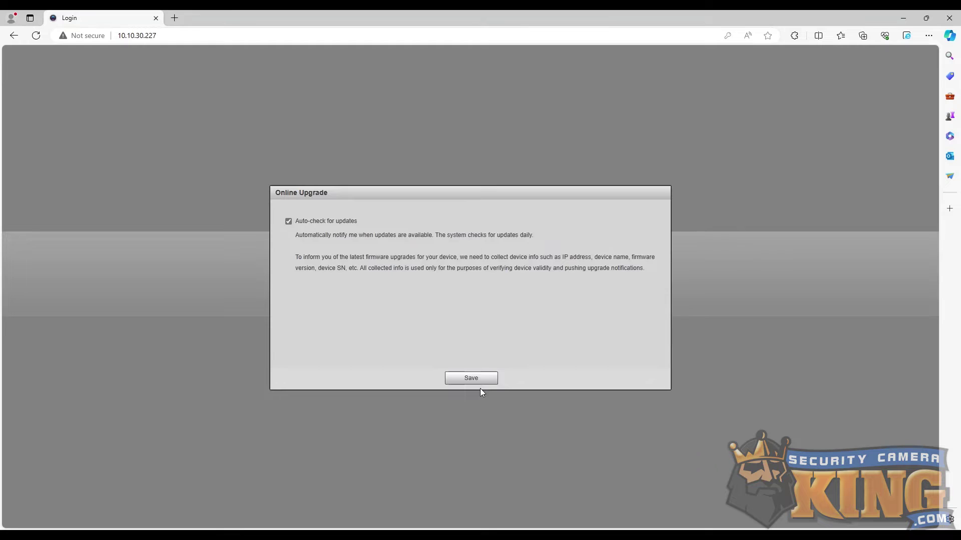
left_click(476, 379)
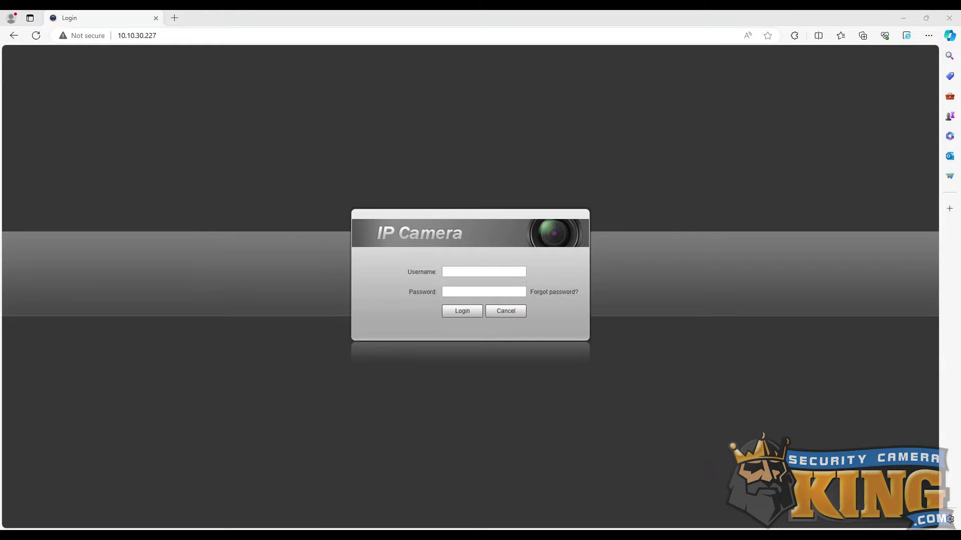
Log in as admin with the camera password and open the Setting pages.
left_click(464, 269)
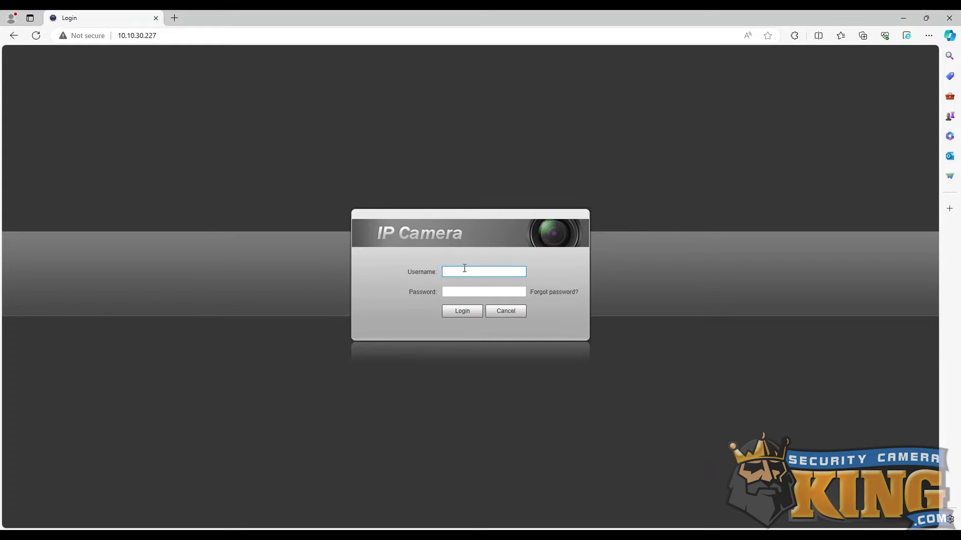
type("admin")
key("Tab")
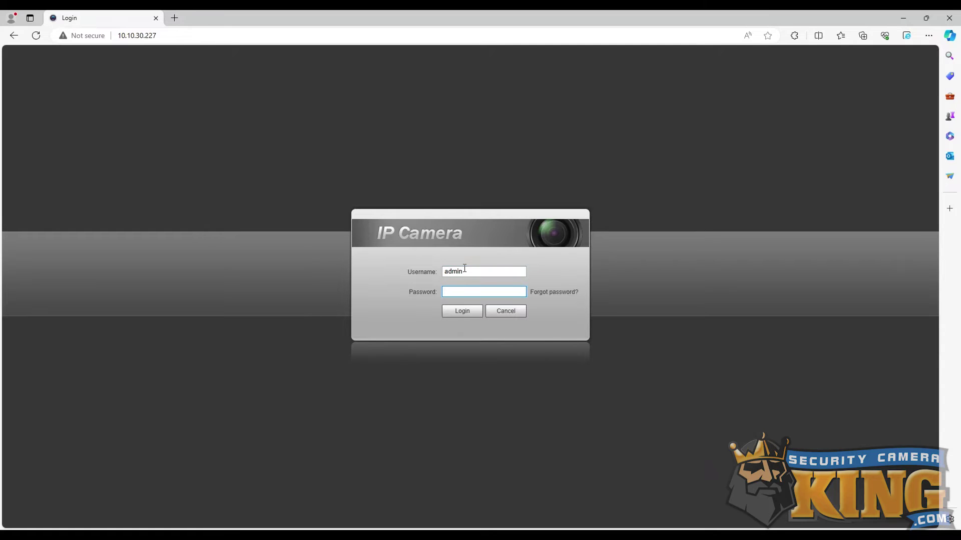
type("********")
left_click(448, 312)
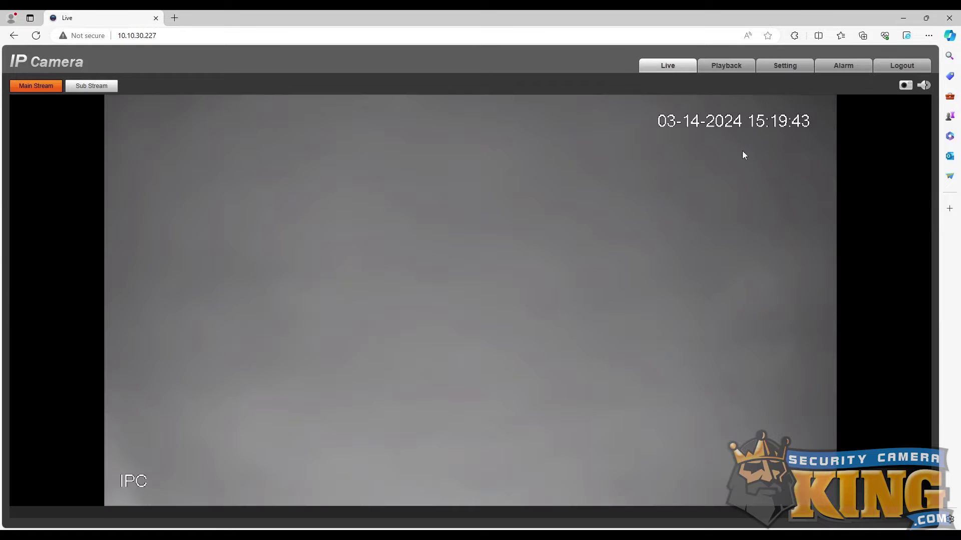
left_click(785, 67)
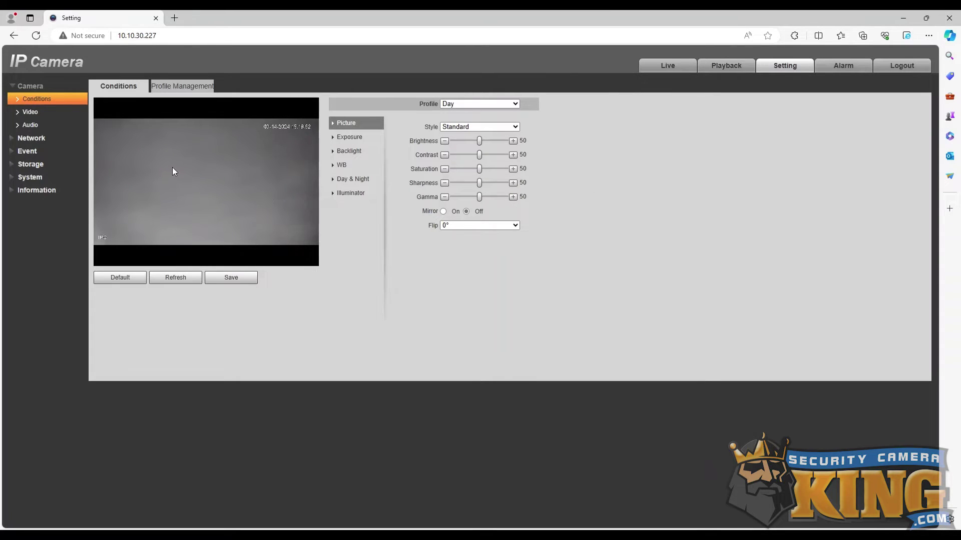
Open Network > WIFI and look through the scanned list of nearby SSIDs.
left_click(22, 139)
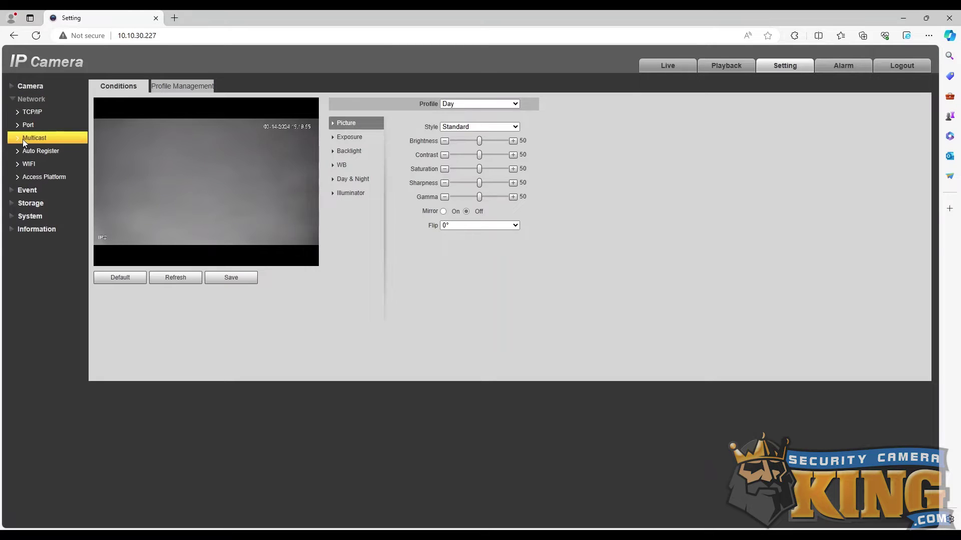
left_click(42, 167)
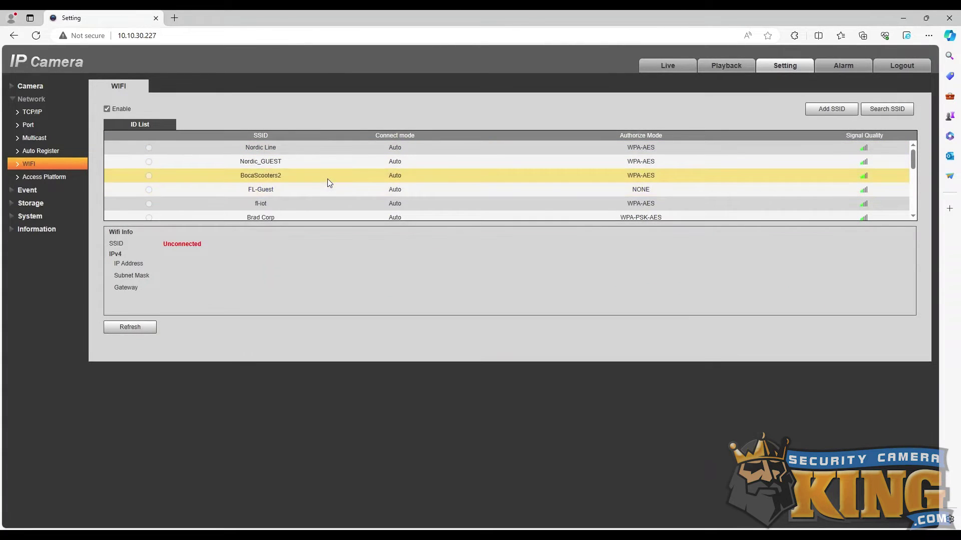
scroll(329, 175, "down", 3)
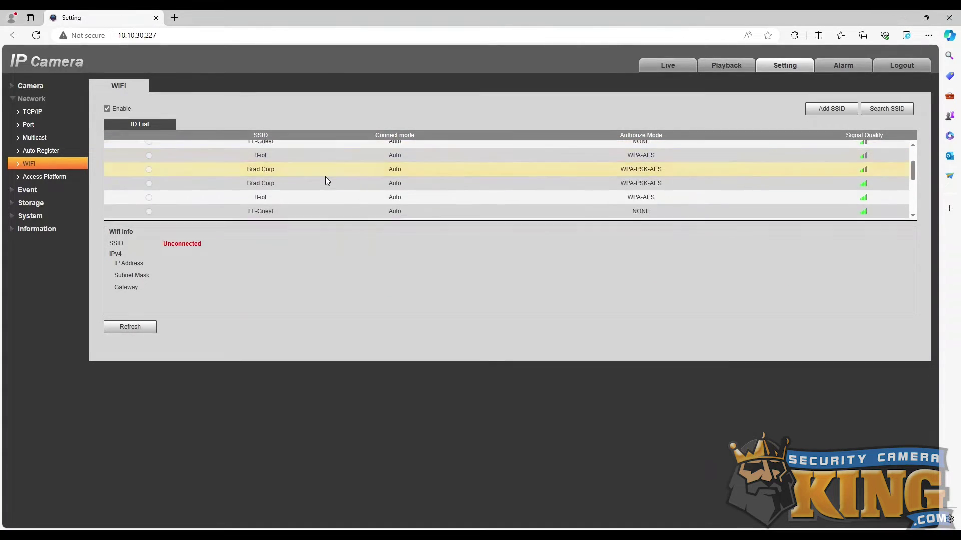
scroll(325, 176, "up", 3)
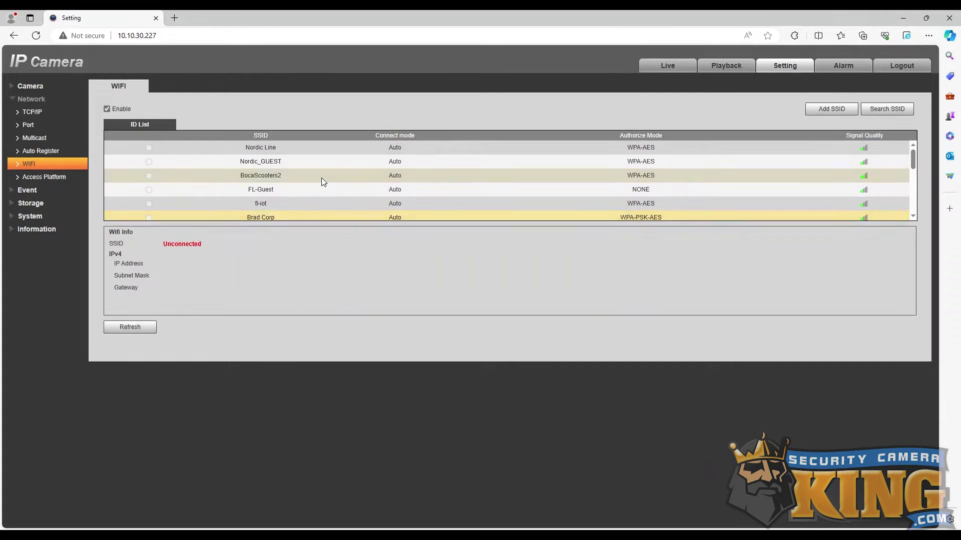
scroll(322, 179, "down", 4)
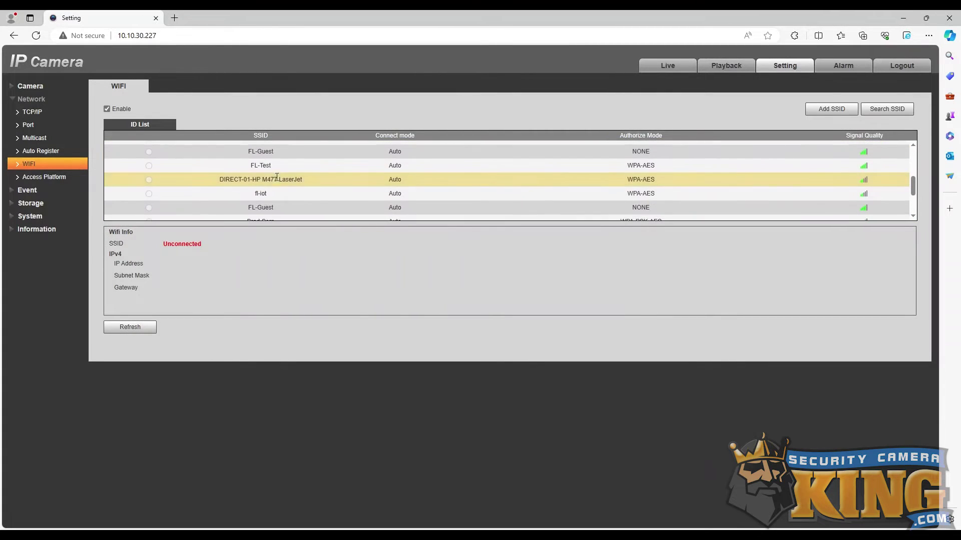
Connect the camera to FL-Test using its Wi-Fi password, getting IP 10.10.30.155.
double_click(267, 167)
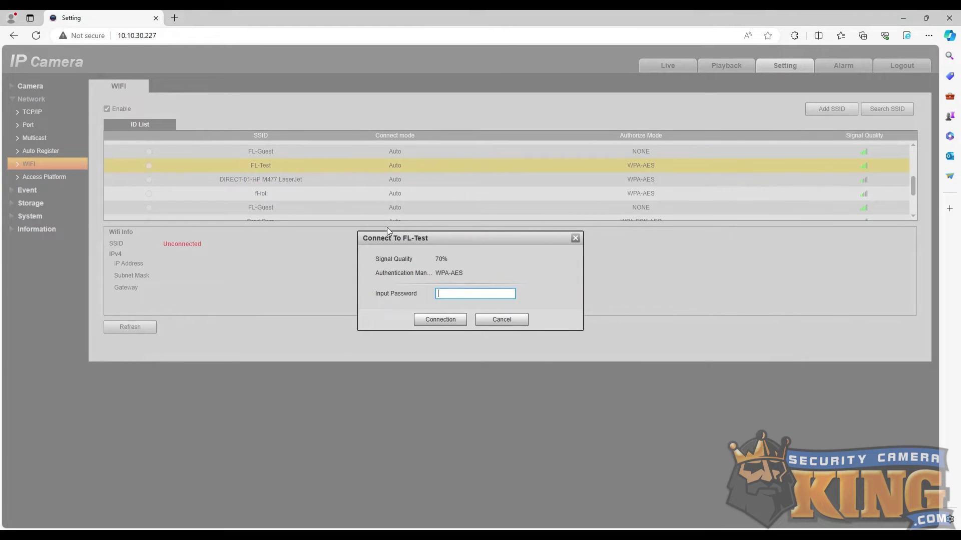
key("ctrl+v")
left_click(458, 318)
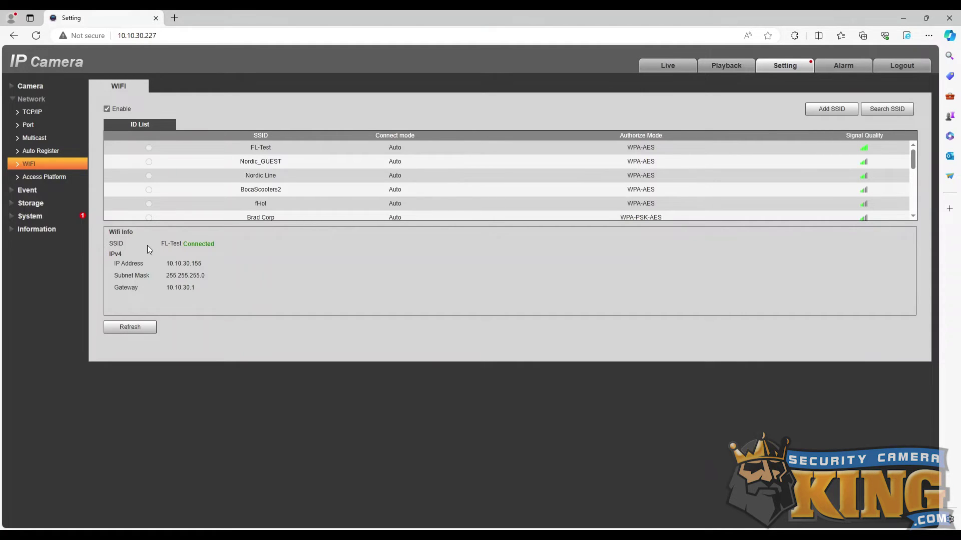
In TCP/IP, make the Wireless card the default and switch addressing to Static.
left_click(47, 116)
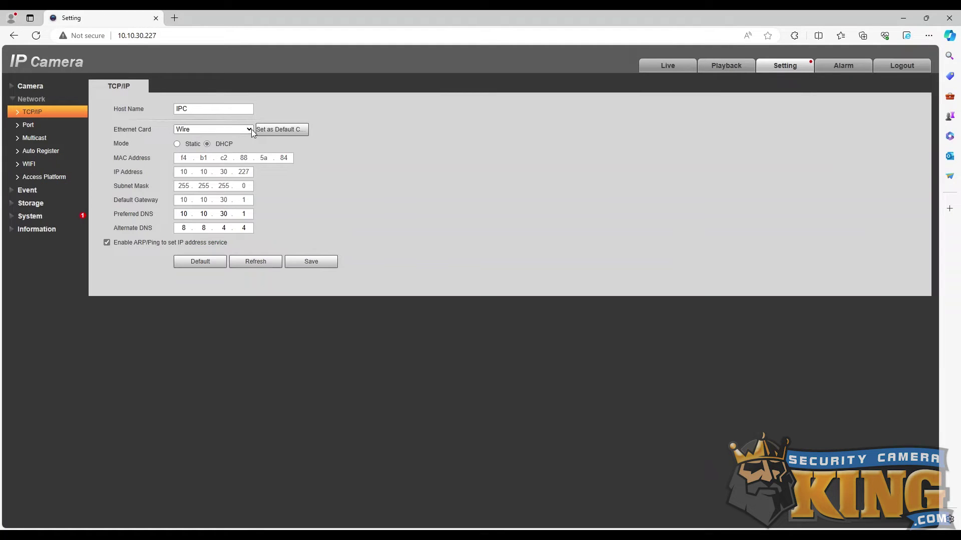
left_click(236, 148)
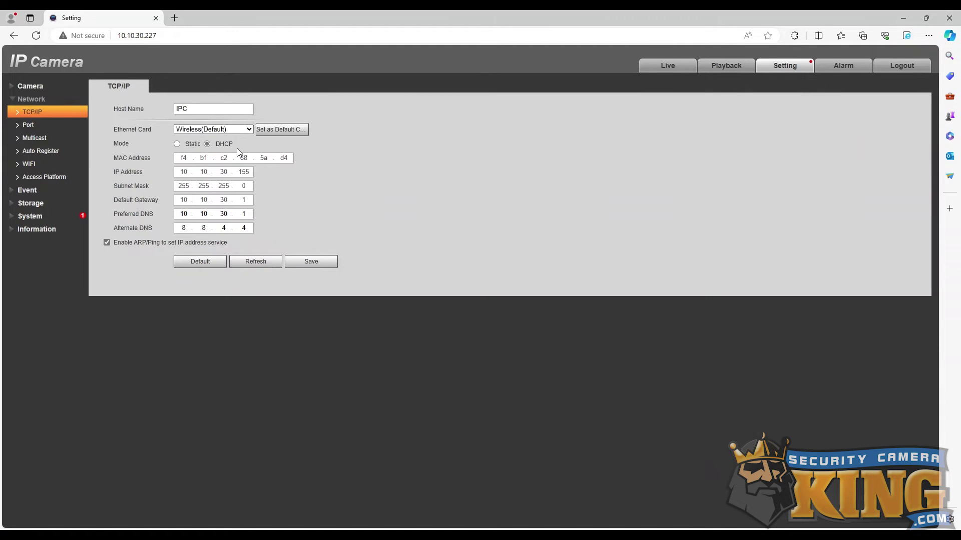
left_click(284, 131)
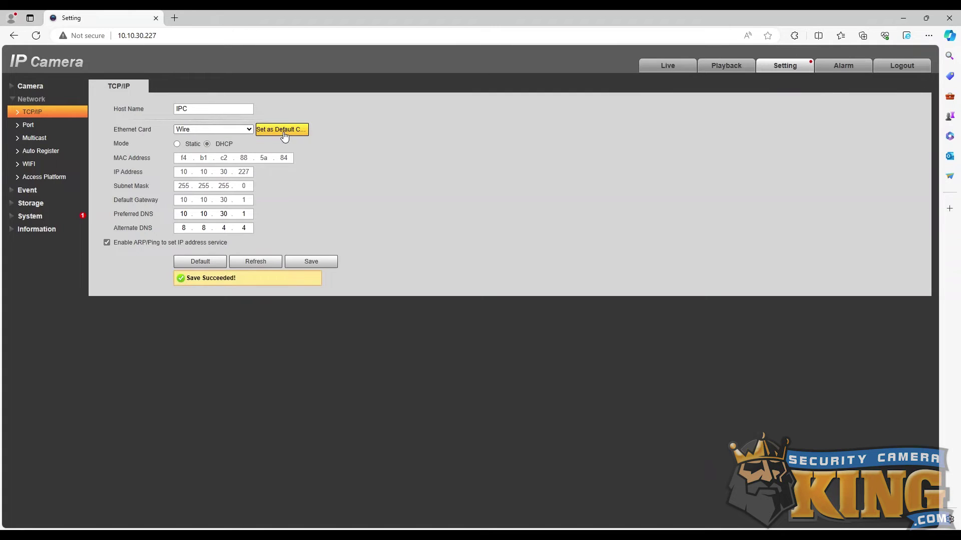
left_click(177, 144)
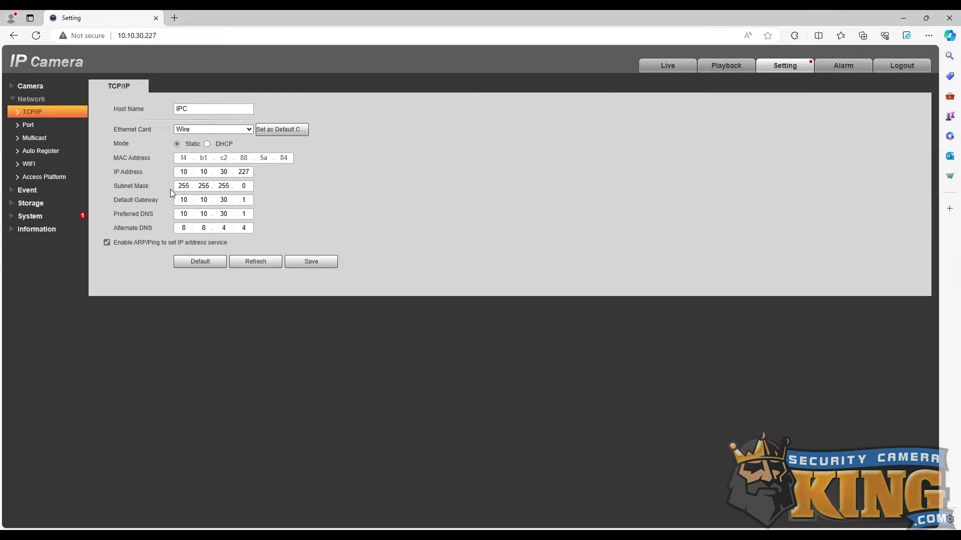